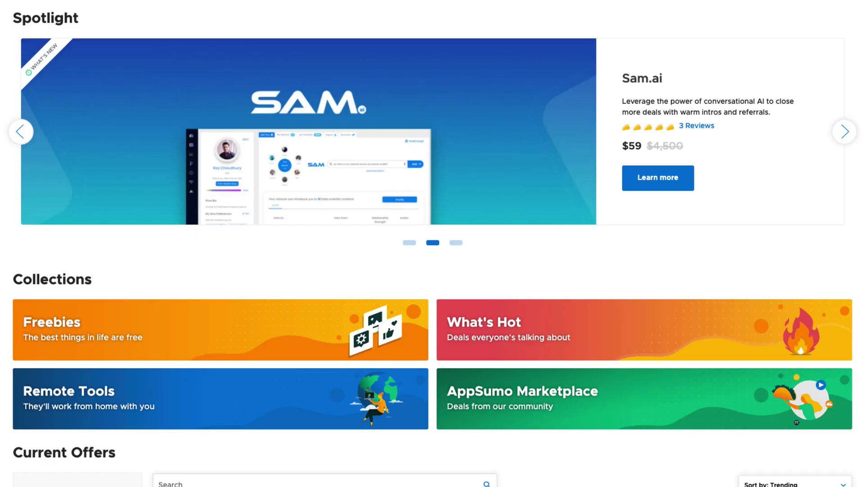
# - Scroll down through the Current Offers grid of AppSumo lifetime deals
pyautogui.scroll(-6, 432, 243)
pyautogui.scroll(-9, 432, 244)
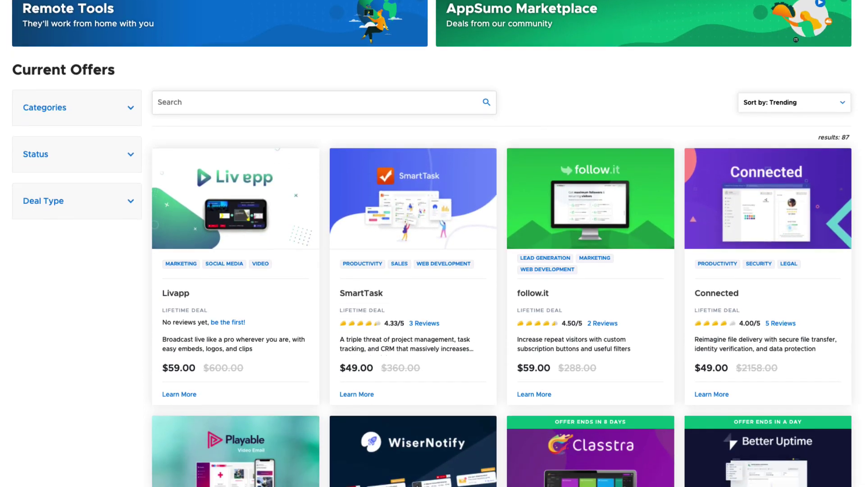
pyautogui.scroll(-9, 432, 243)
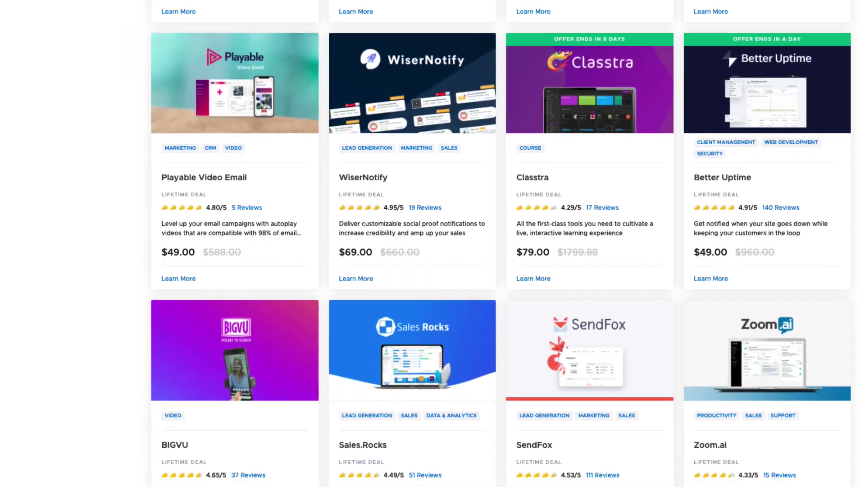
pyautogui.scroll(-8, 433, 243)
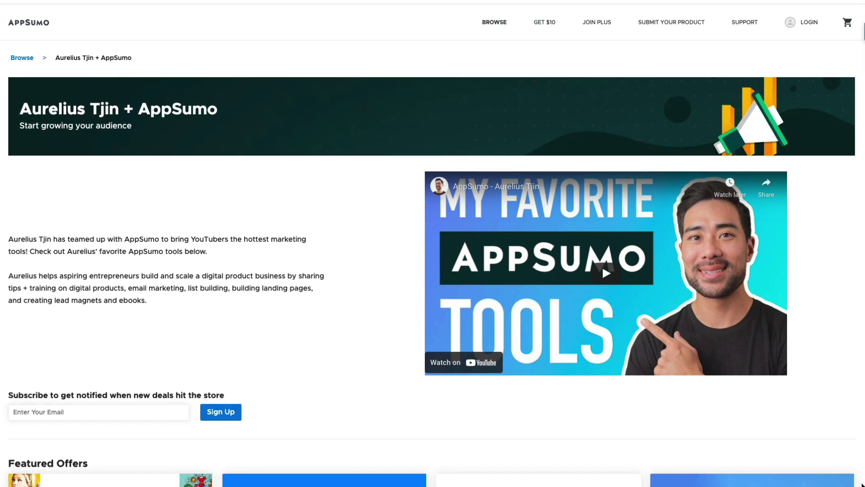
pyautogui.scroll(-7, 861, 485)
pyautogui.scroll(-5, 862, 484)
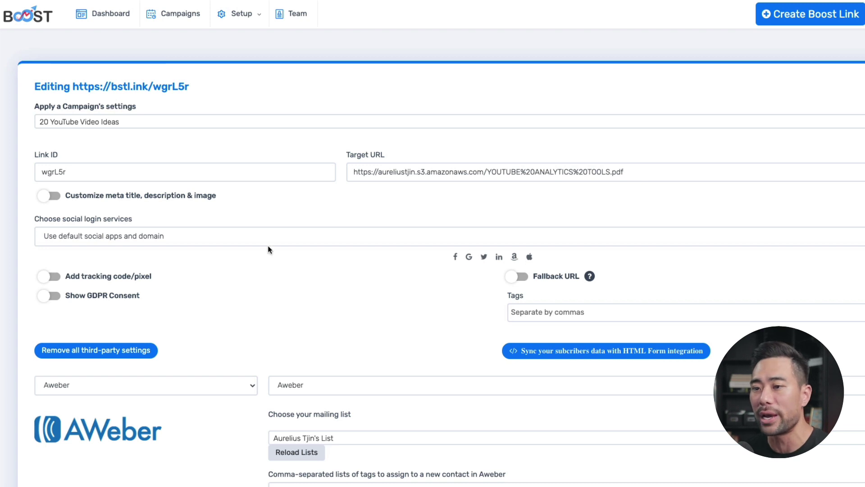
# - Keep wgrL5r on the default social apps and domain, save the six-app settings, and expand Aweber
pyautogui.click(166, 241)
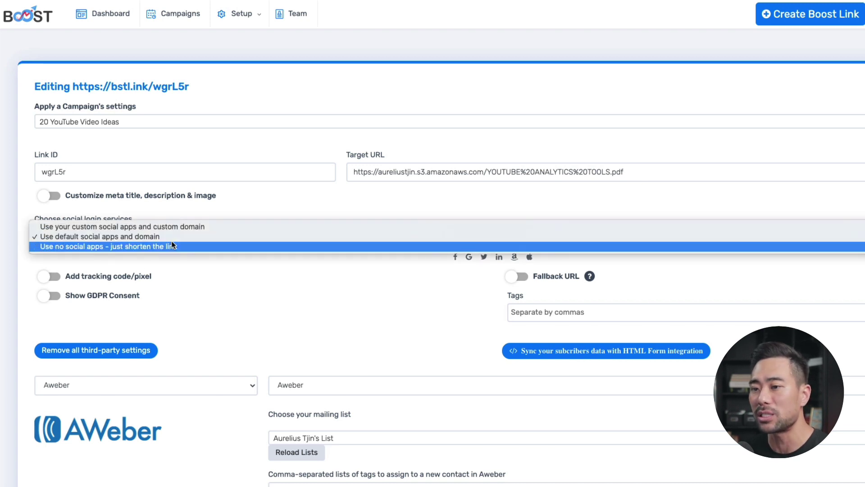
pyautogui.click(172, 233)
pyautogui.click(799, 205)
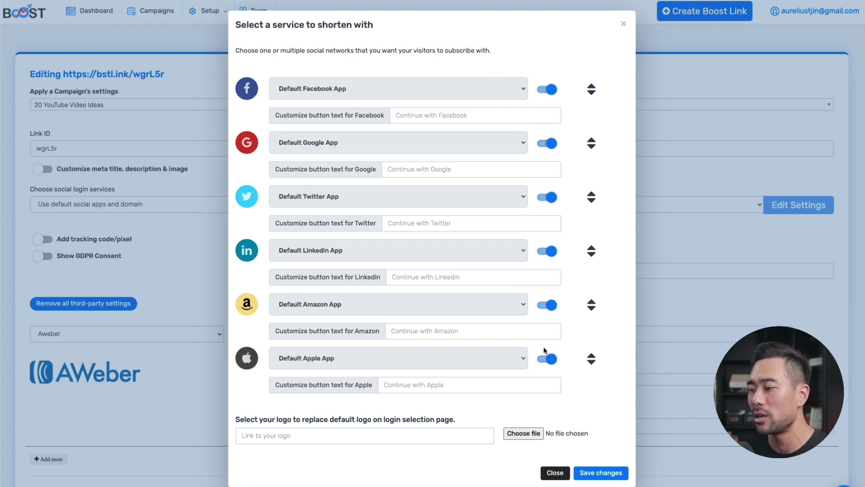
pyautogui.click(598, 473)
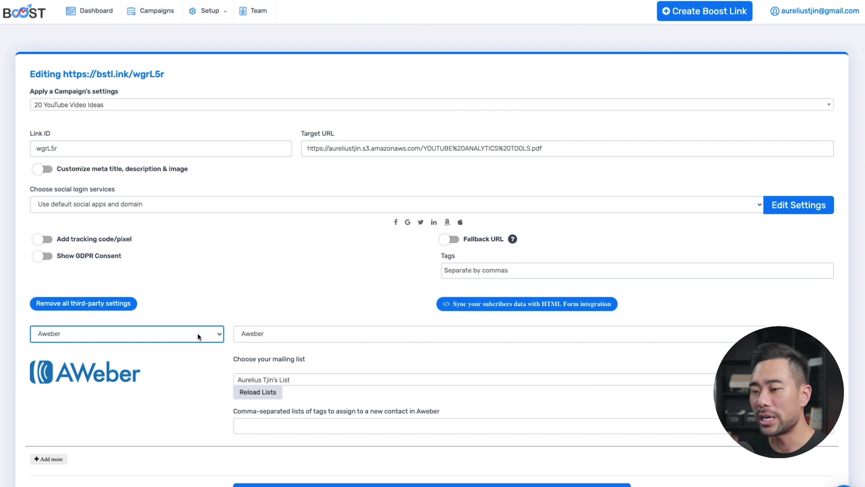
pyautogui.click(202, 336)
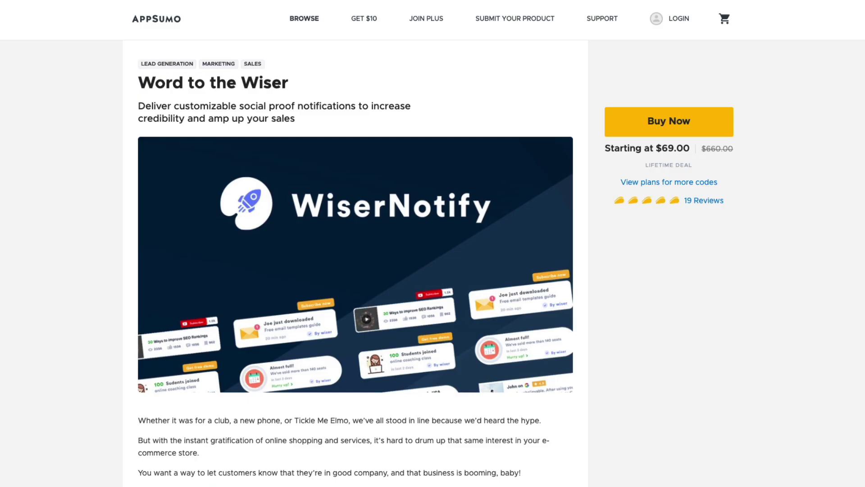
# - Scroll the WiserNotify deal page past TL;DR, the video and the screenshots
pyautogui.scroll(-3, 355, 261)
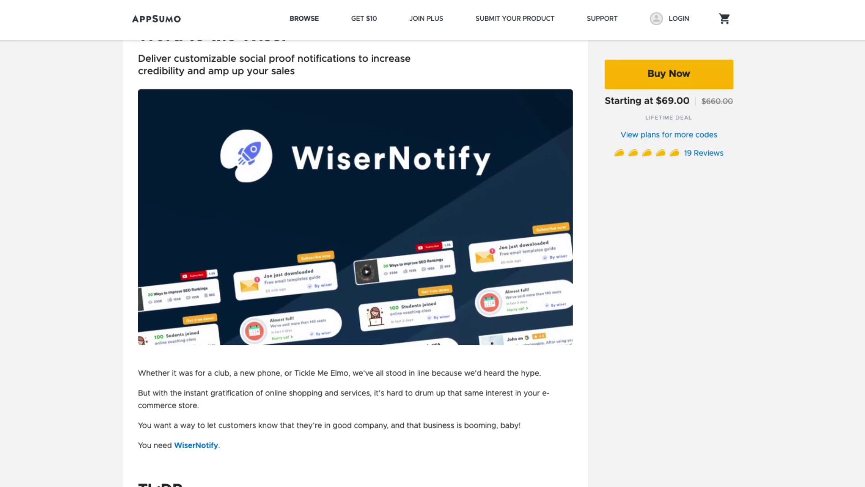
pyautogui.scroll(-12, 355, 262)
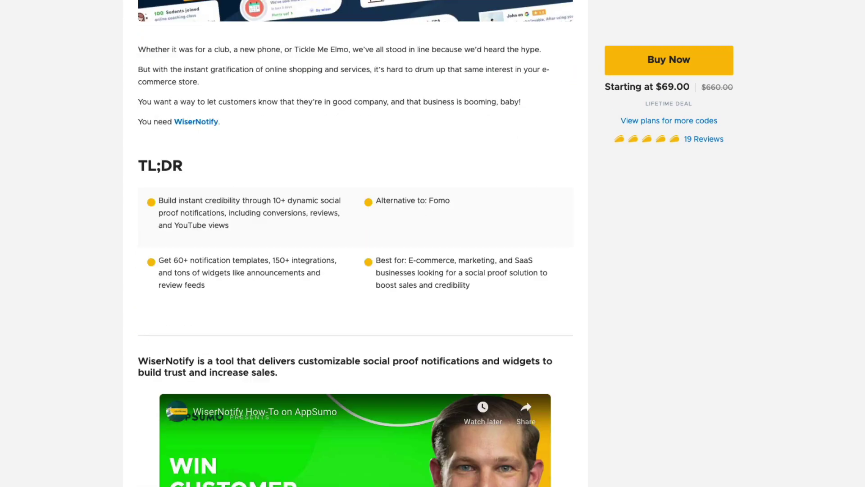
pyautogui.scroll(-10, 355, 261)
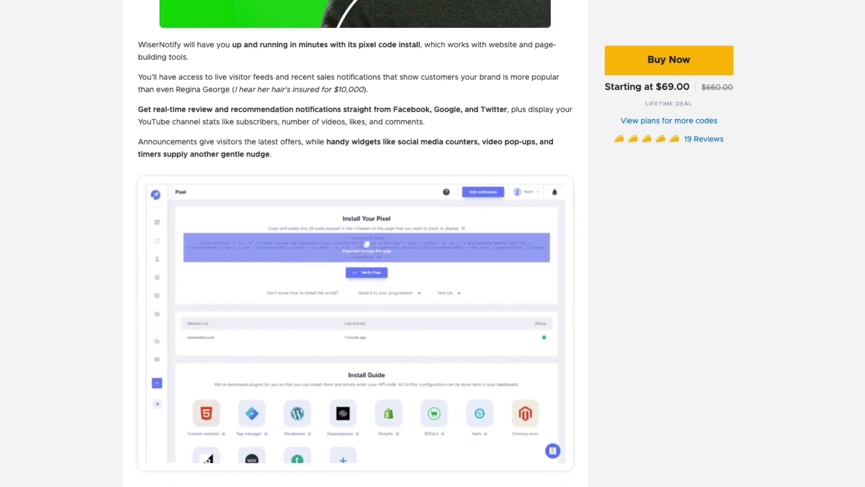
pyautogui.scroll(-11, 356, 261)
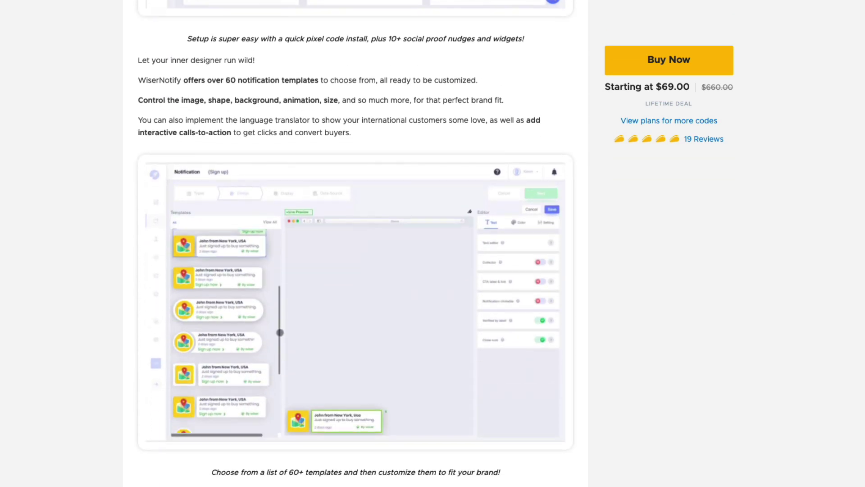
pyautogui.scroll(-4, 356, 261)
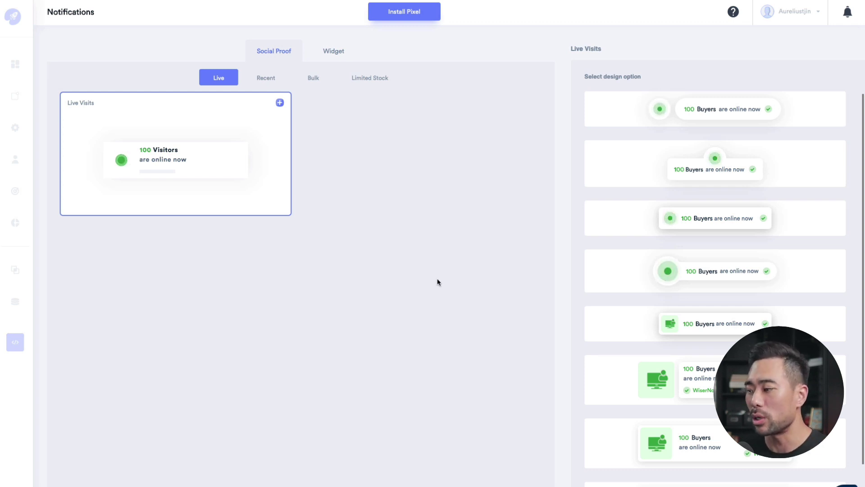
# - Scroll the design options and switch to the Recent tab under Social Proof
pyautogui.scroll(-3, 641, 475)
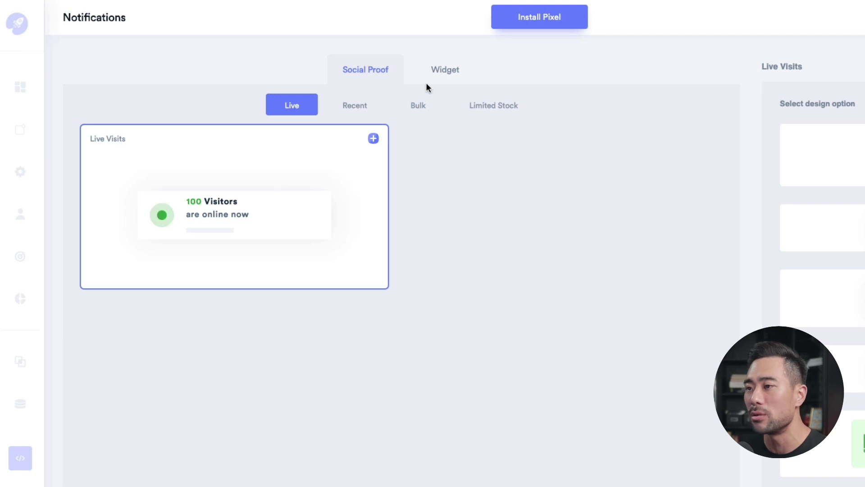
pyautogui.click(356, 109)
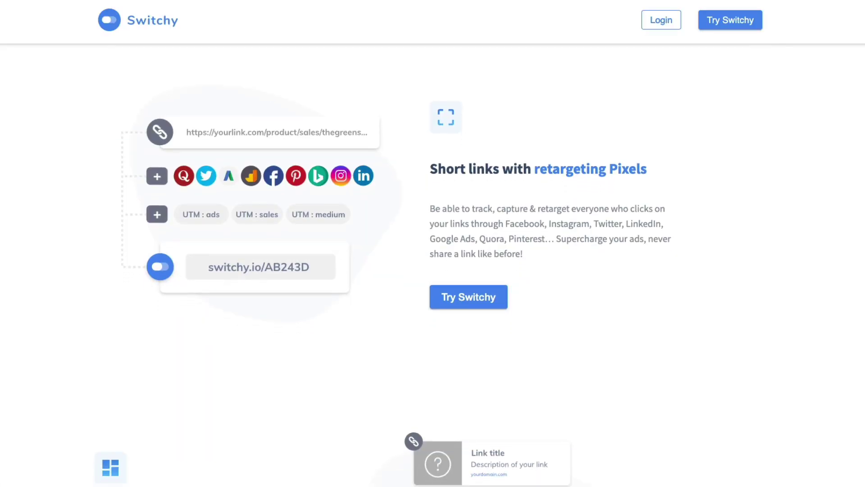
# - Scroll the Switchy site down to the Retarget users with ads campaigns section
pyautogui.scroll(-3, 433, 271)
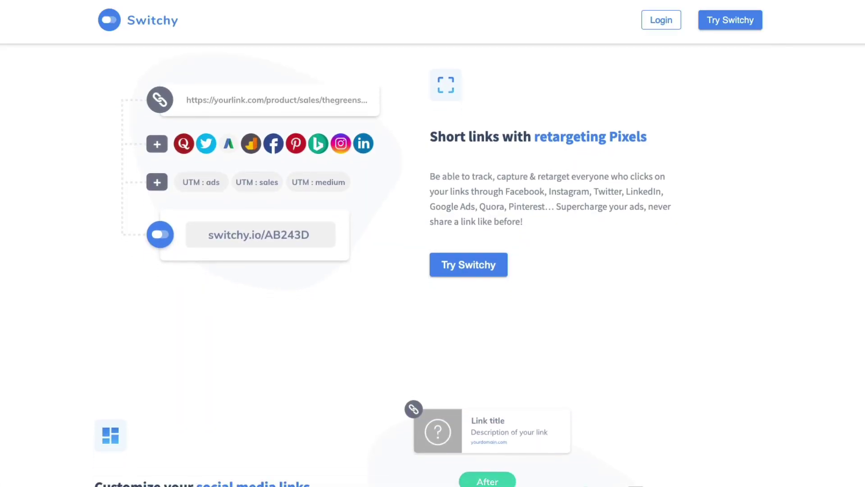
pyautogui.scroll(-4, 433, 271)
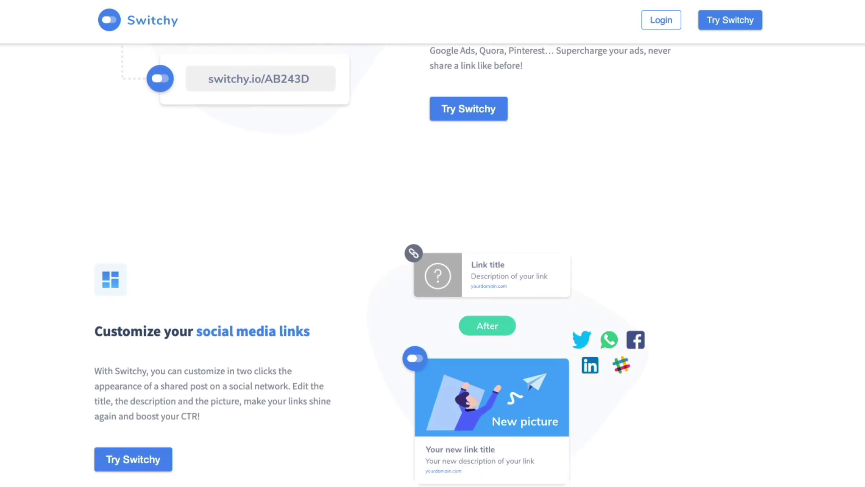
pyautogui.scroll(-5, 433, 270)
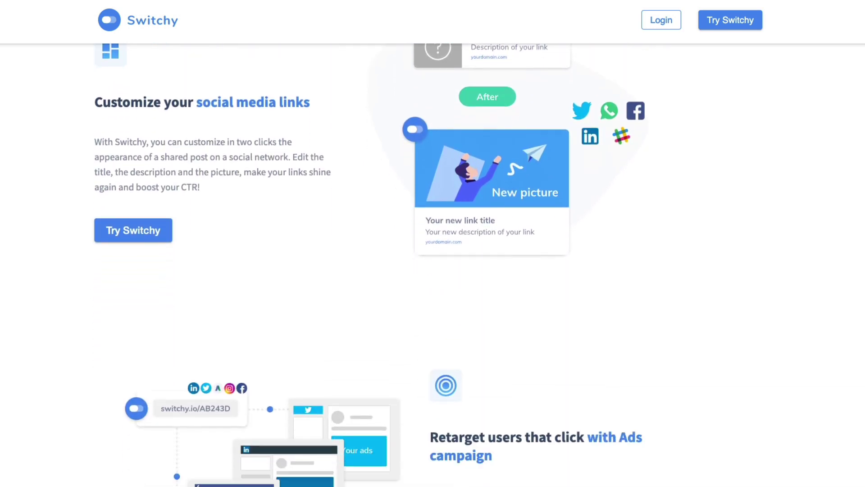
pyautogui.scroll(-2, 433, 270)
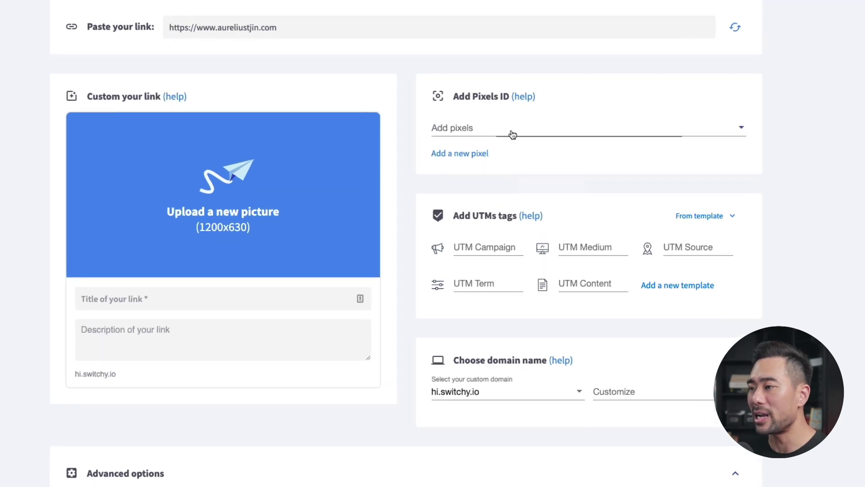
# - Open the Add pixels field on the new link and start adding a new pixel
pyautogui.click(521, 157)
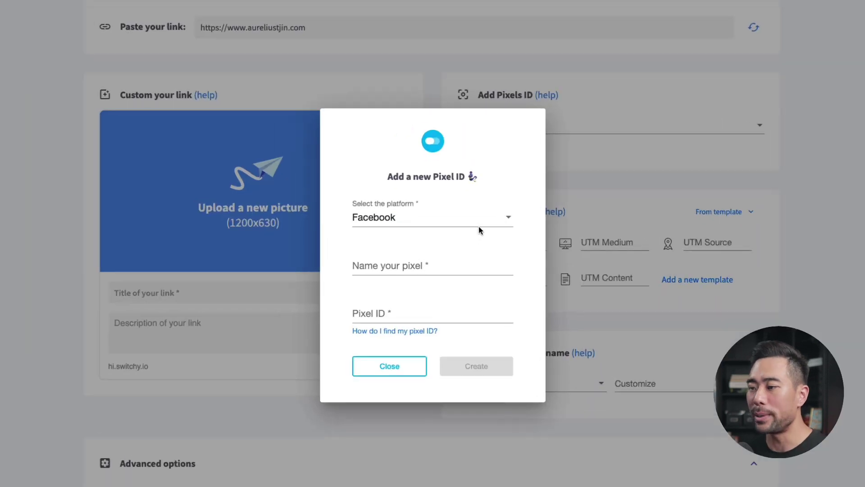
pyautogui.click(478, 225)
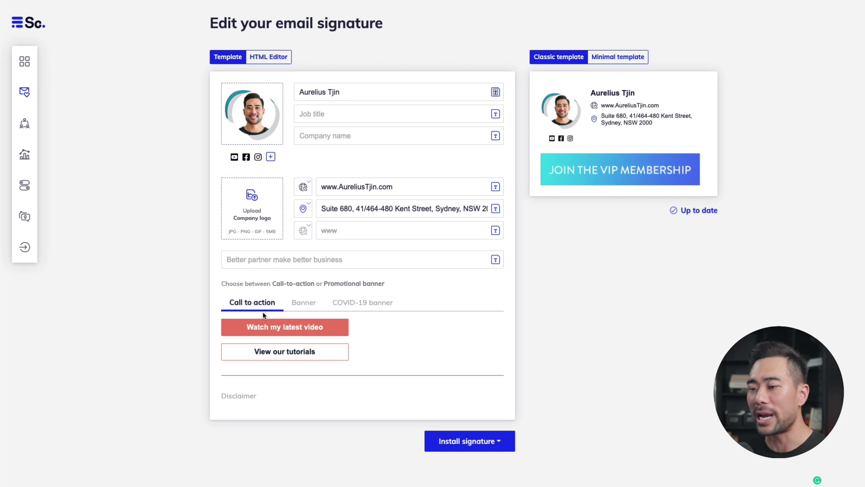
# - Switch the signature to the VIP membership promotional banner and show the Install signature options
pyautogui.click(302, 306)
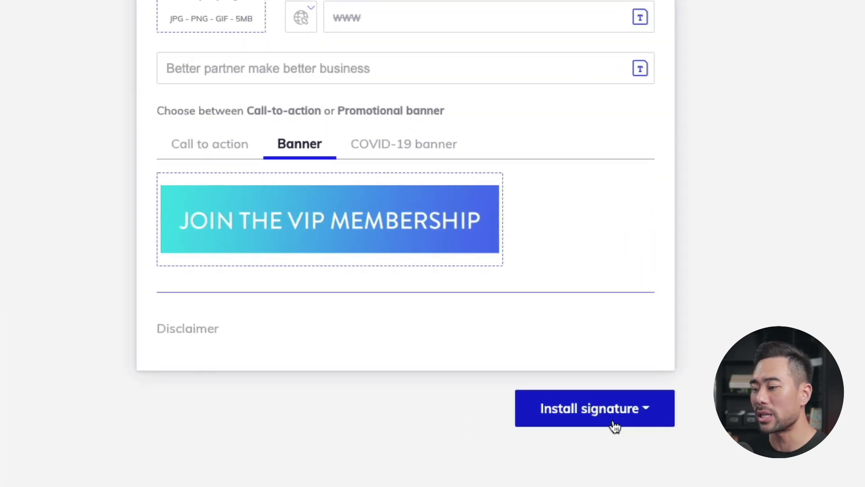
pyautogui.click(632, 417)
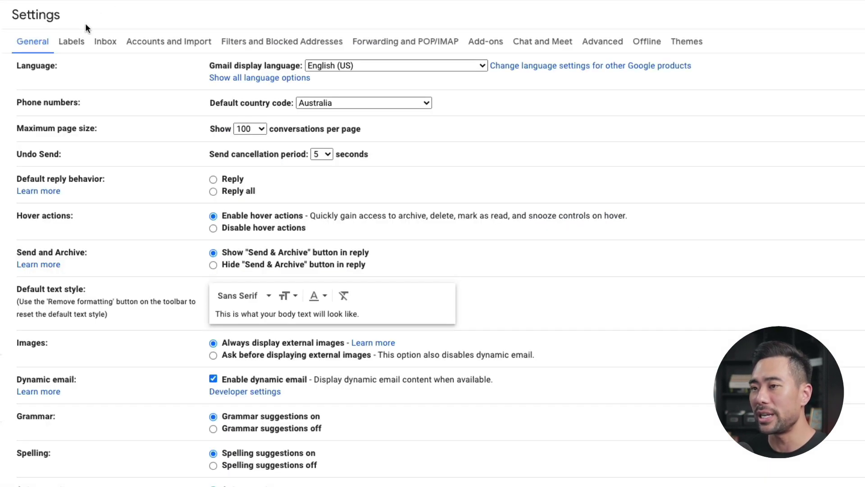
# - Create a Gmail signature named 'Demo' and paste the copied signature design into it
pyautogui.scroll(-20, 557, 422)
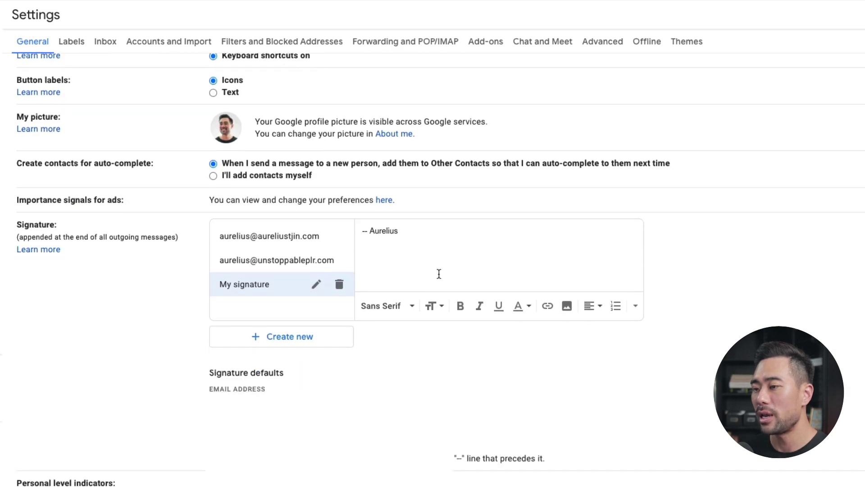
pyautogui.click(279, 336)
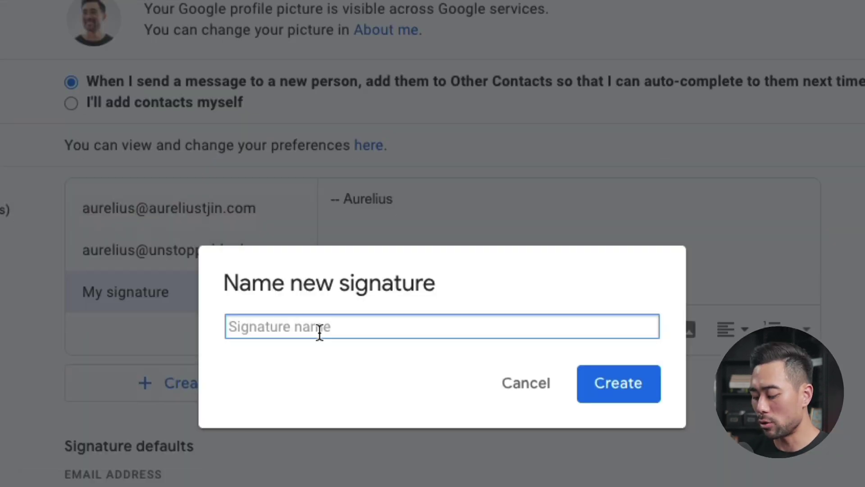
pyautogui.write('Demo')
pyautogui.press('Return')
pyautogui.rightClick(404, 219)
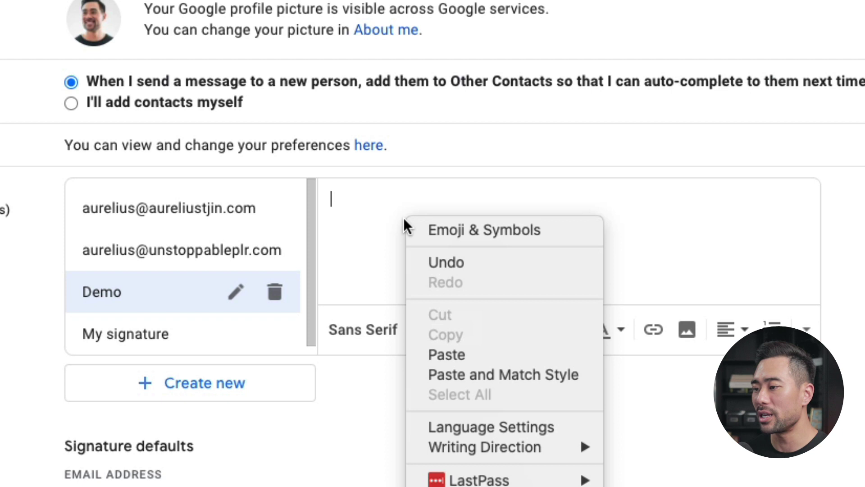
pyautogui.click(486, 347)
pyautogui.scroll(3, 604, 251)
pyautogui.scroll(-5, 604, 251)
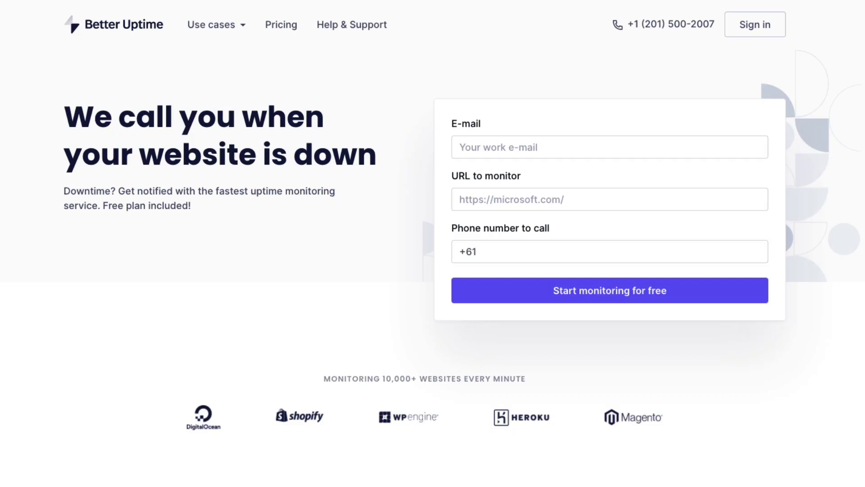
# - Scroll through the Better Uptime features landing page
pyautogui.scroll(-6, 433, 243)
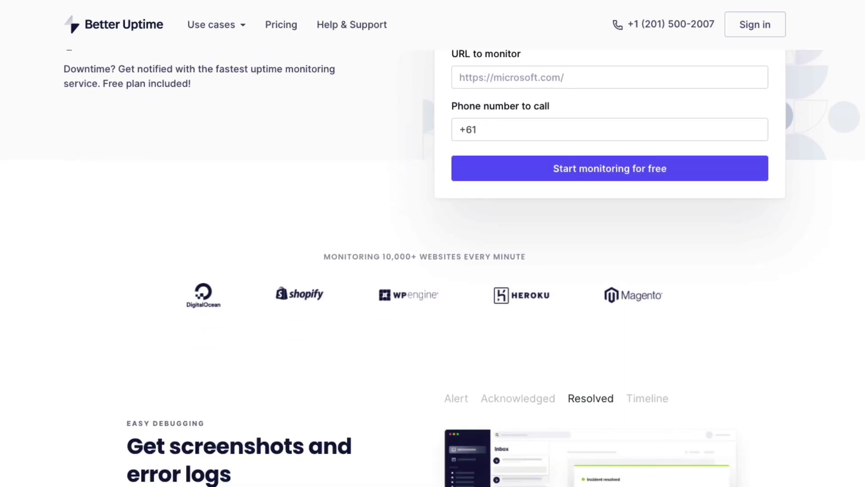
pyautogui.scroll(-8, 433, 243)
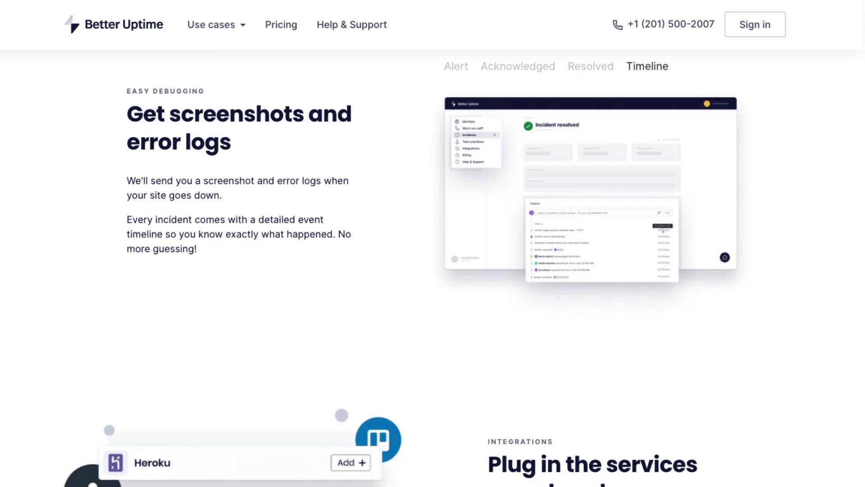
pyautogui.scroll(-10, 433, 244)
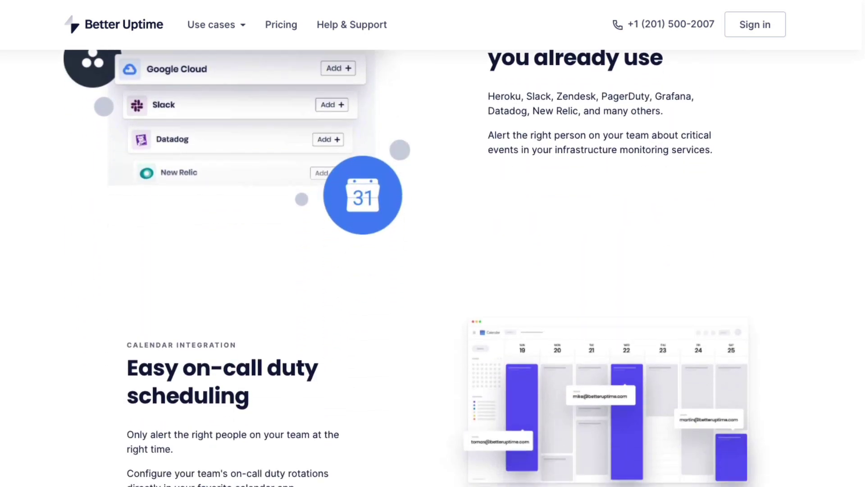
pyautogui.scroll(-7, 432, 244)
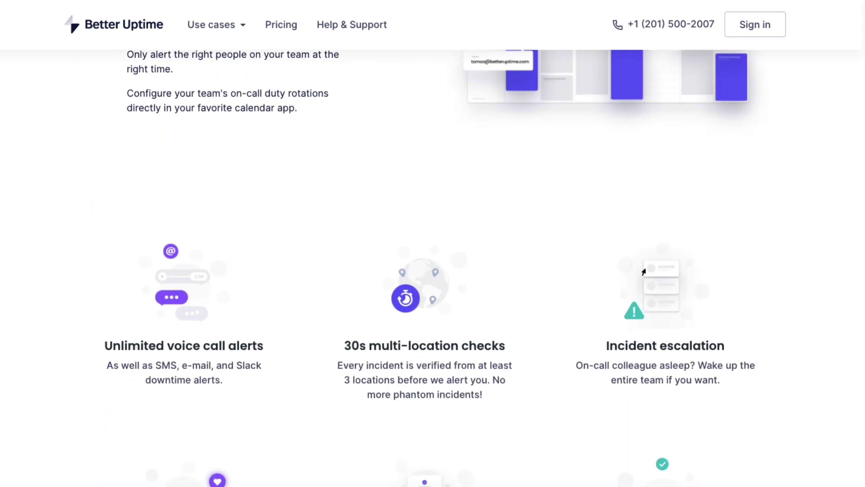
pyautogui.scroll(-4, 433, 243)
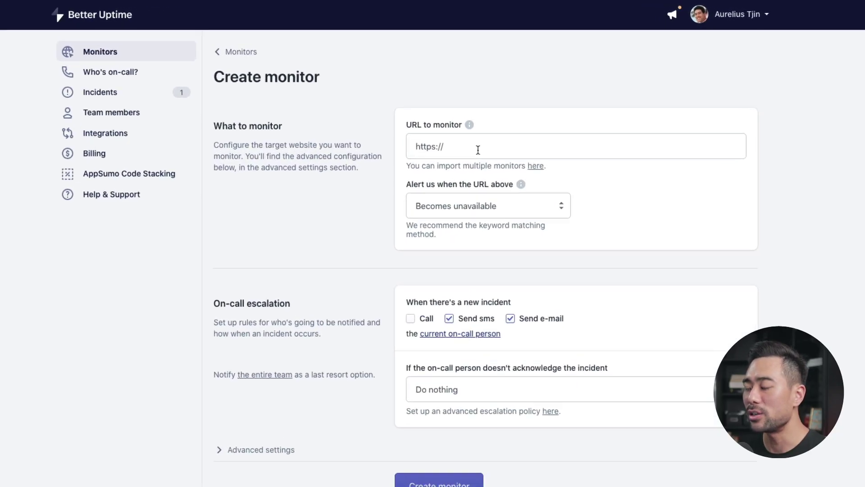
# - Try the 'Doesn't contain keyword' alert condition, then switch it to 'Doesn't respond to ping'
pyautogui.click(477, 215)
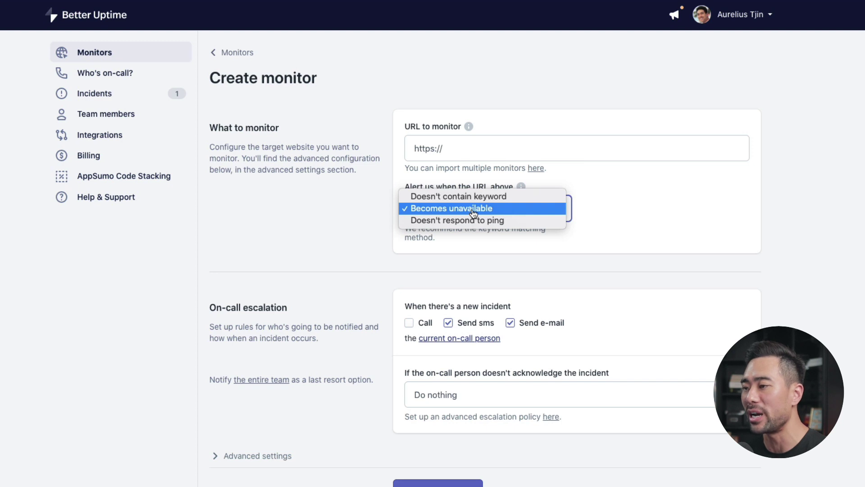
pyautogui.click(480, 197)
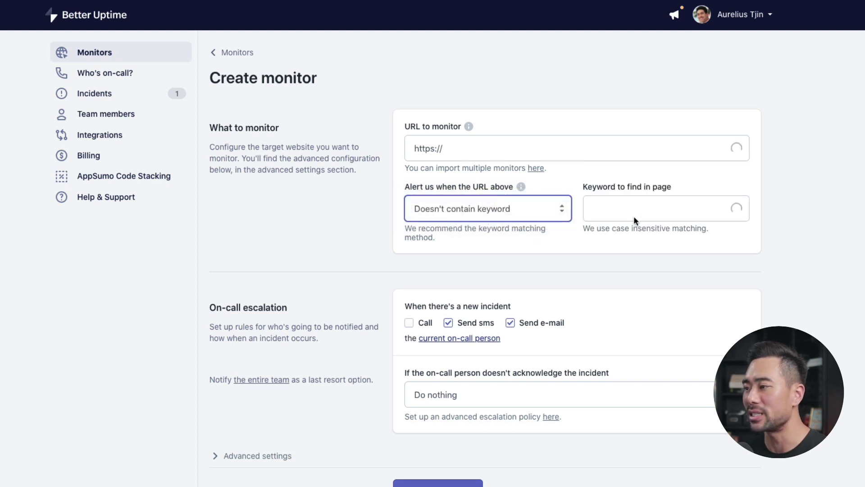
pyautogui.click(500, 219)
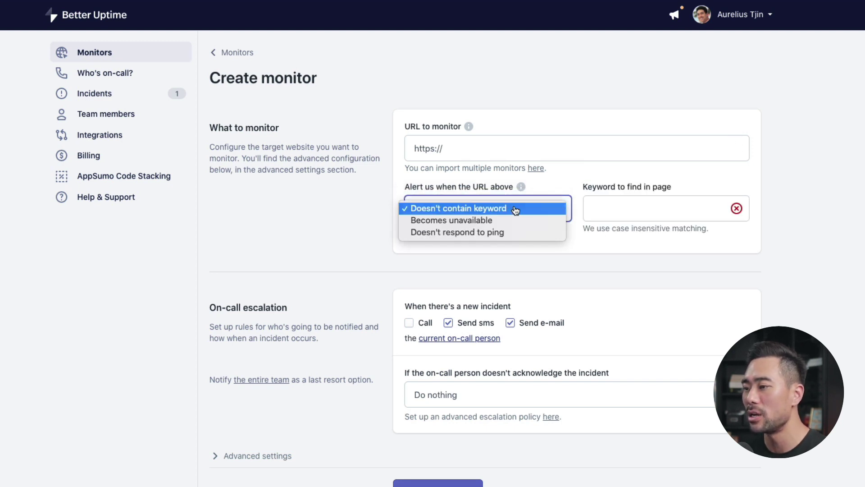
pyautogui.click(488, 233)
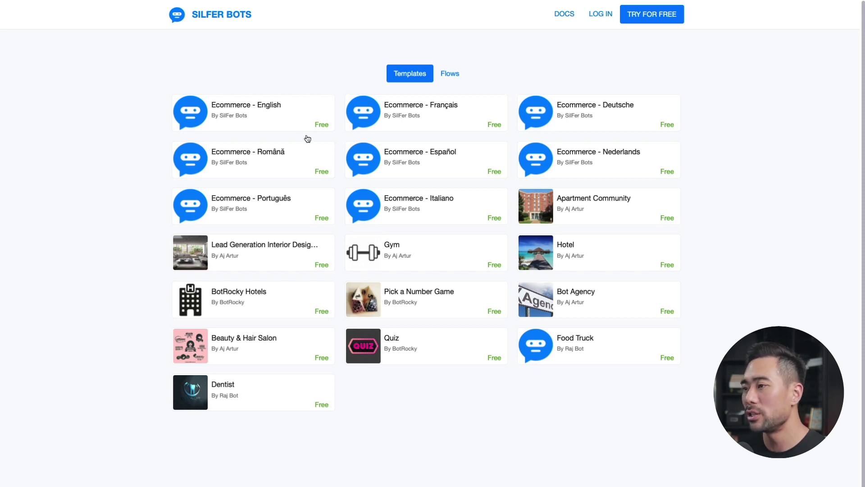
# - Browse the SilFer Bots flows list, then start the Messenger chat with the SilFer Bots assistant
pyautogui.click(447, 74)
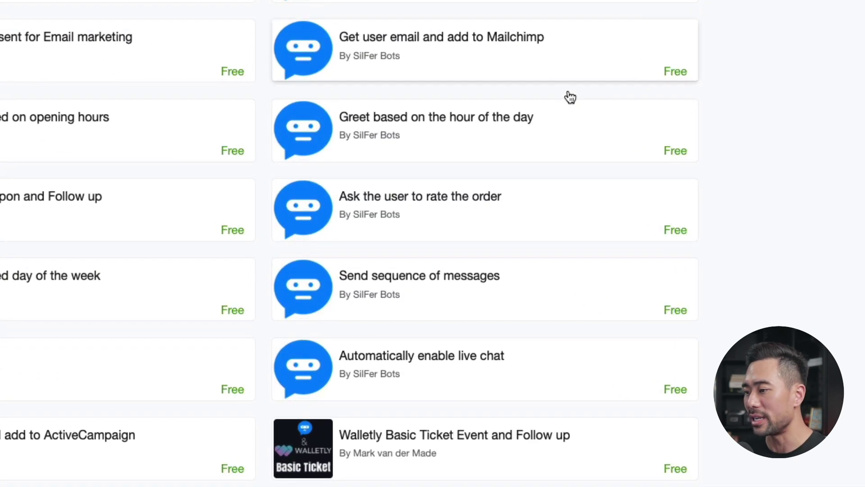
pyautogui.scroll(-1, 590, 242)
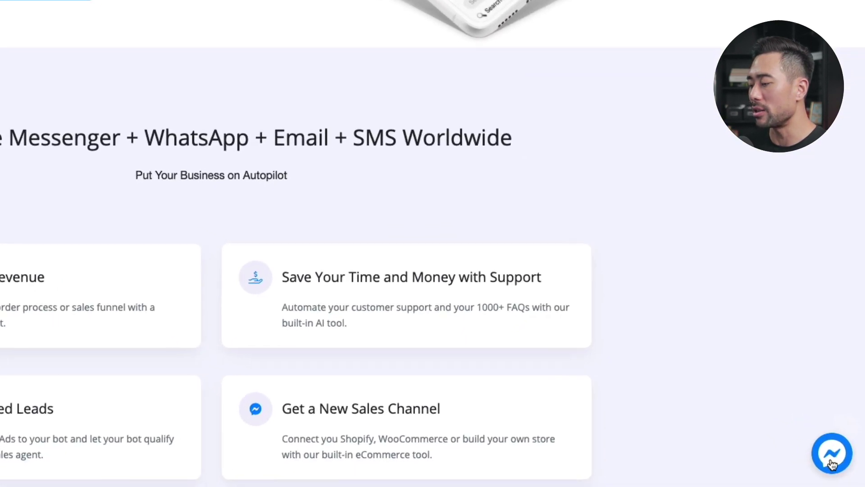
pyautogui.click(831, 459)
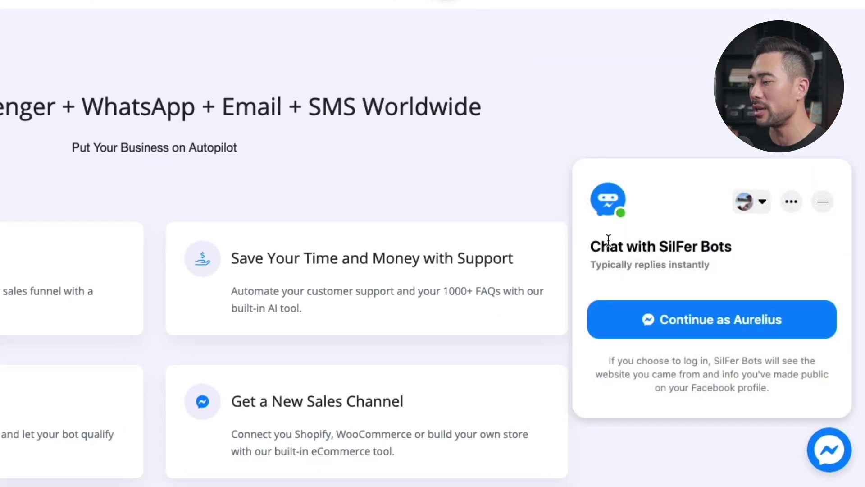
pyautogui.moveTo(610, 246); pyautogui.dragTo(667, 246)
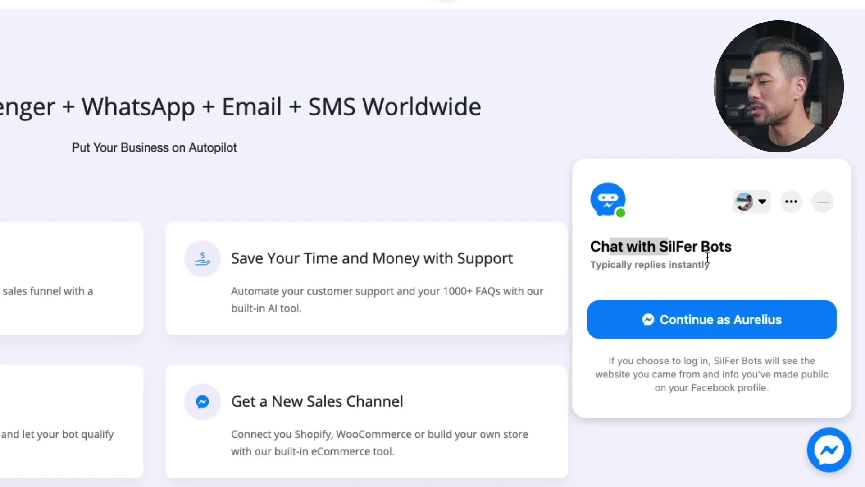
pyautogui.click(707, 332)
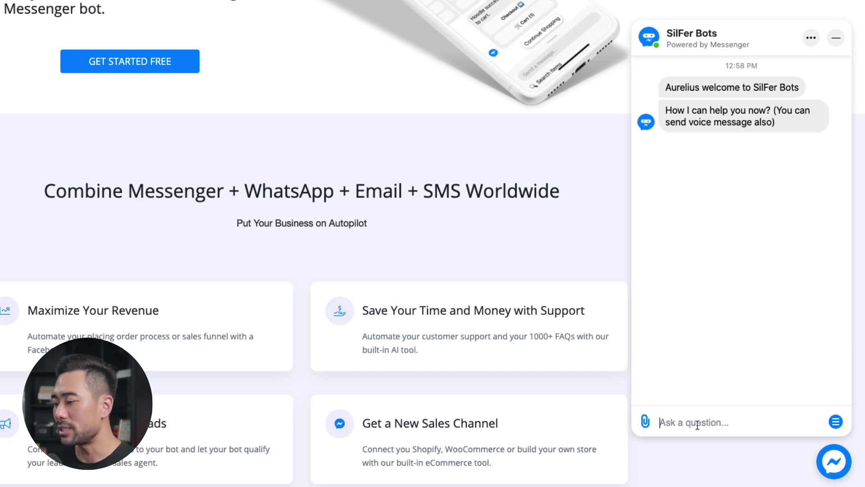
# - Ask the SilFer Bots chatbot 'Pricing' and confirm Yes to see how much it costs
pyautogui.write('Pricing')
pyautogui.press('Return')
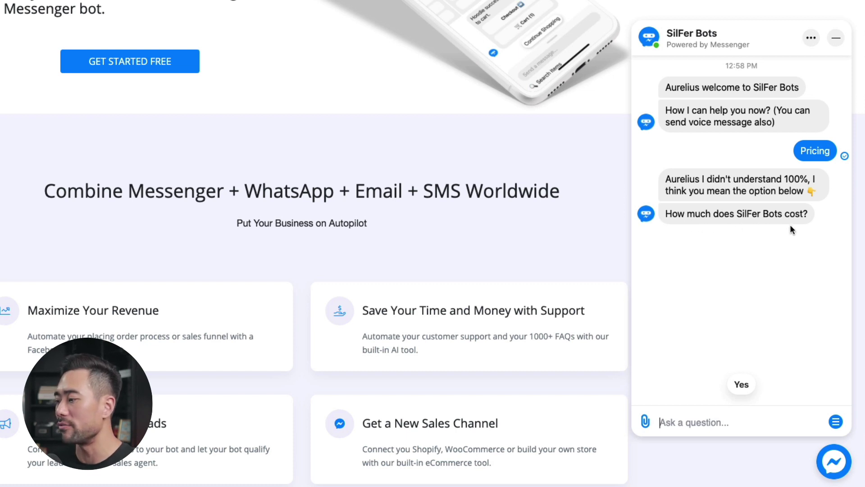
pyautogui.click(741, 387)
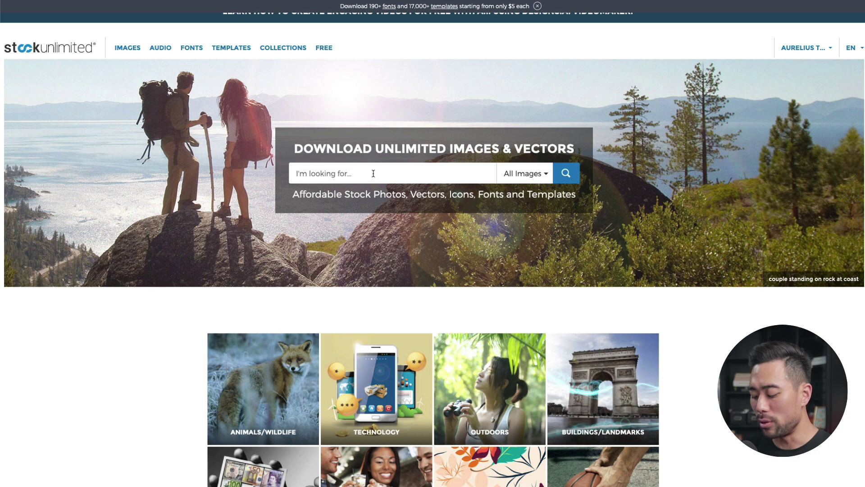
# - Search StockUnlimited for 'pancakes' to list pancake photos and vectors
pyautogui.write('ncakes')
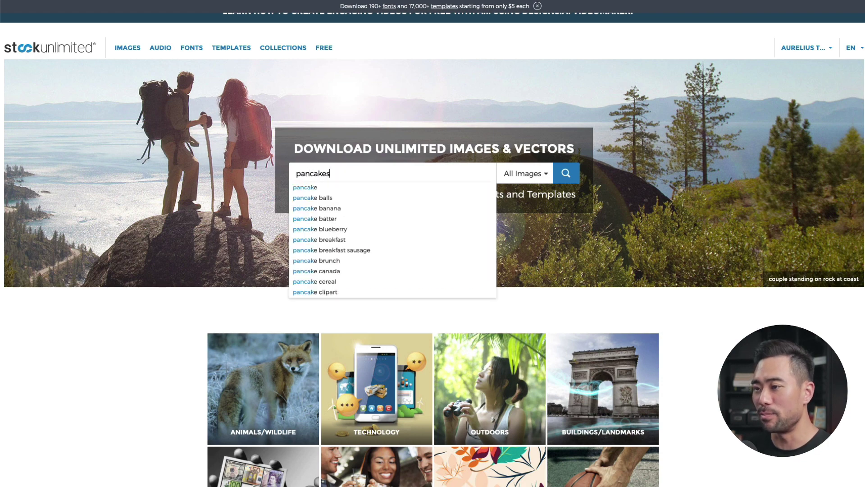
pyautogui.press('Return')
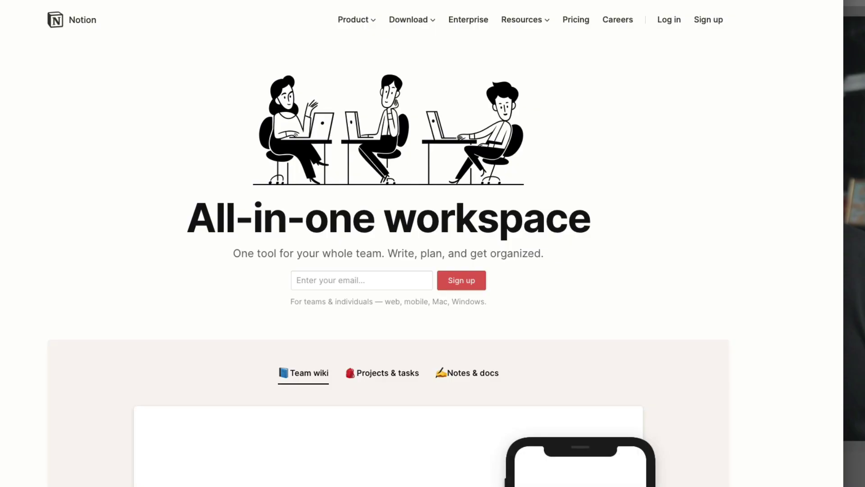
# - Drag the 'Rewrite Query Caching Logic' card from Not Started into the Complete column
pyautogui.scroll(-4, 433, 243)
pyautogui.scroll(-10, 432, 243)
pyautogui.scroll(-10, 144, 427)
pyautogui.scroll(-9, 433, 244)
pyautogui.scroll(-2, 433, 244)
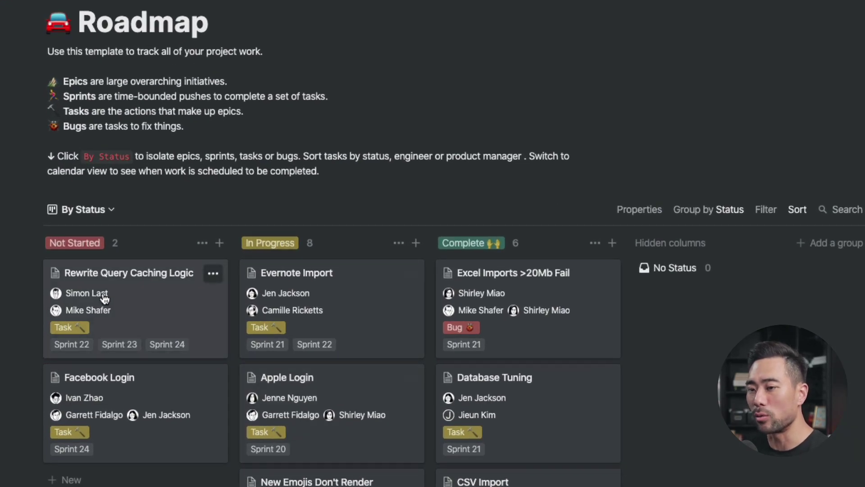
pyautogui.moveTo(108, 299); pyautogui.dragTo(495, 271)
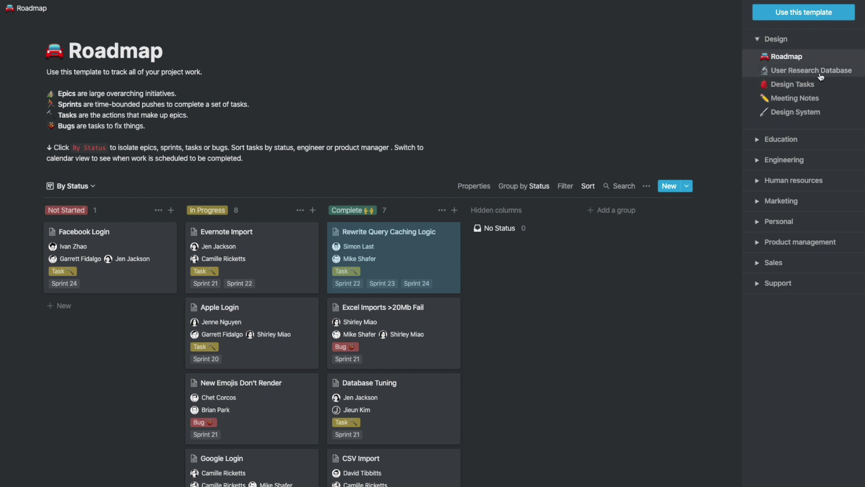
# - Open the Meeting Notes template and expand the Engineering and Human resources categories
pyautogui.click(807, 99)
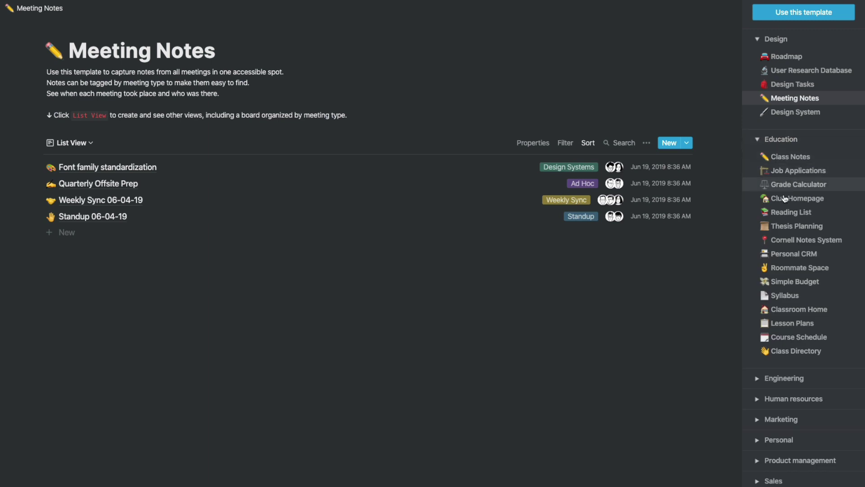
pyautogui.click(757, 379)
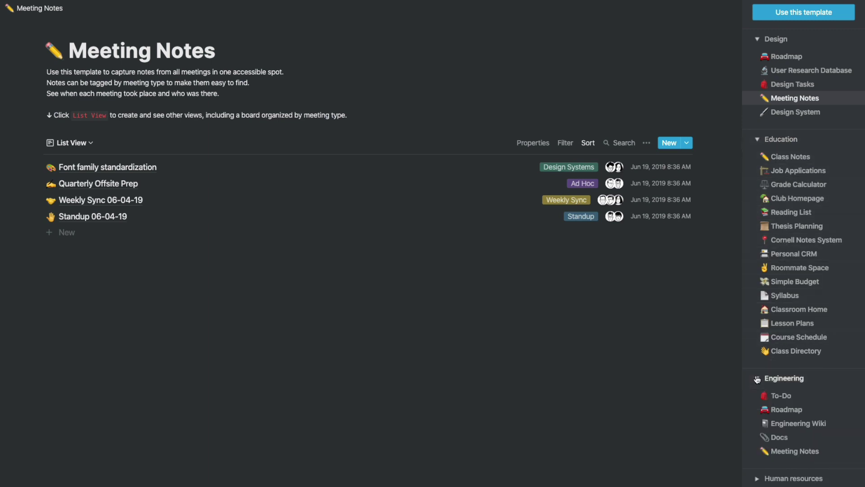
pyautogui.click(759, 479)
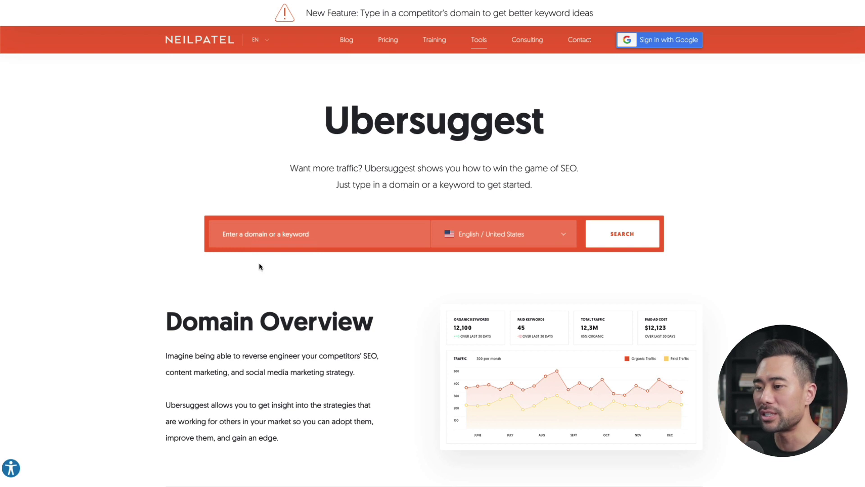
# - Enter 'social media marketing' in Ubersuggest's keyword search box
pyautogui.click(265, 230)
pyautogui.write('social media marketing')
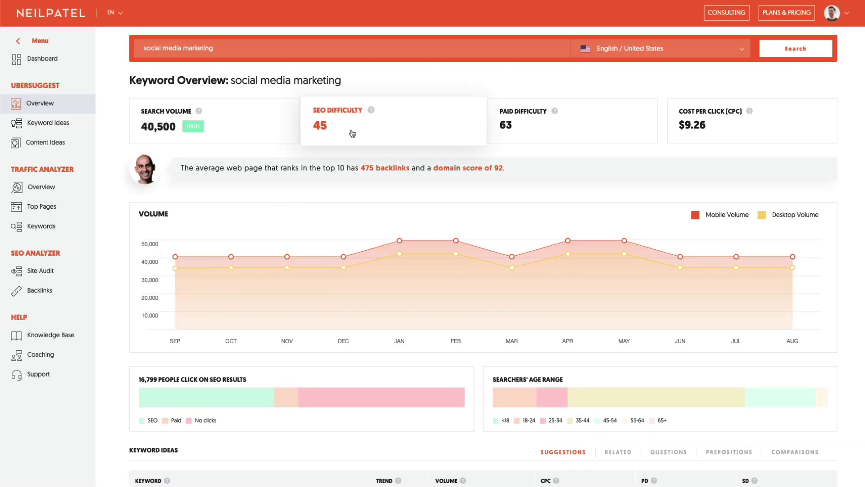
# - Scroll down to the Keyword Ideas table for 'social media marketing'
pyautogui.scroll(-5, 521, 332)
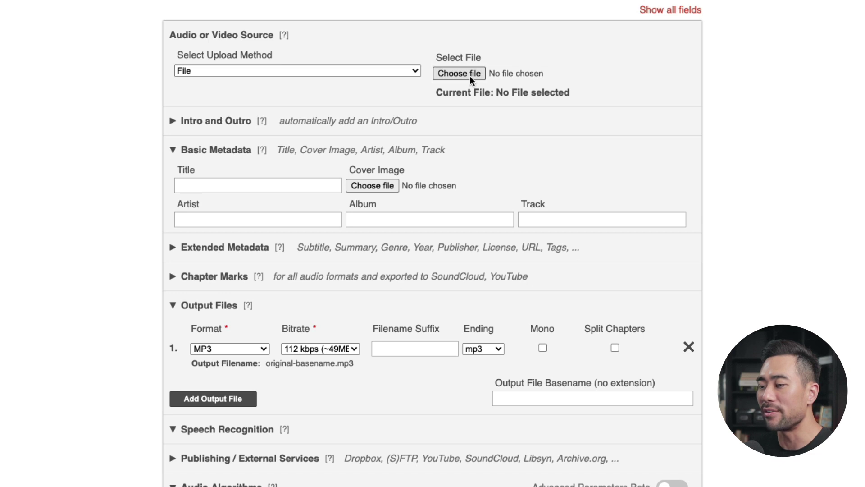
# - Check the Output Files Format options, keeping MP3 as the production format
pyautogui.scroll(-3, 443, 230)
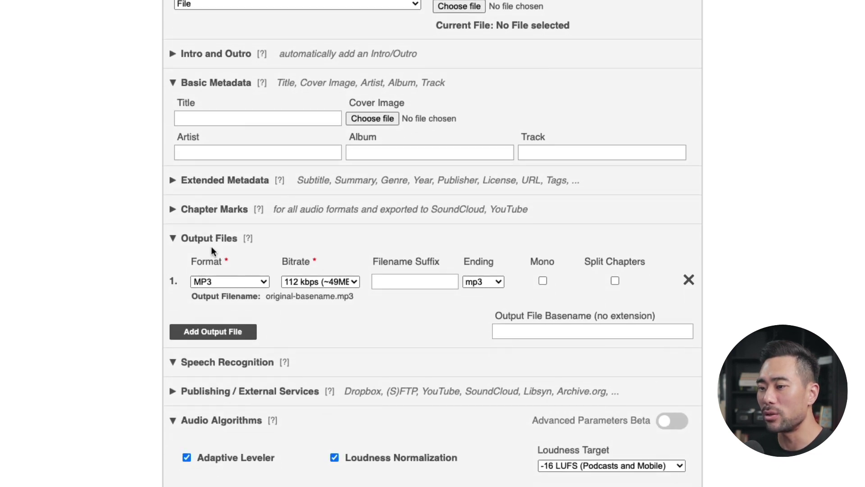
pyautogui.click(238, 286)
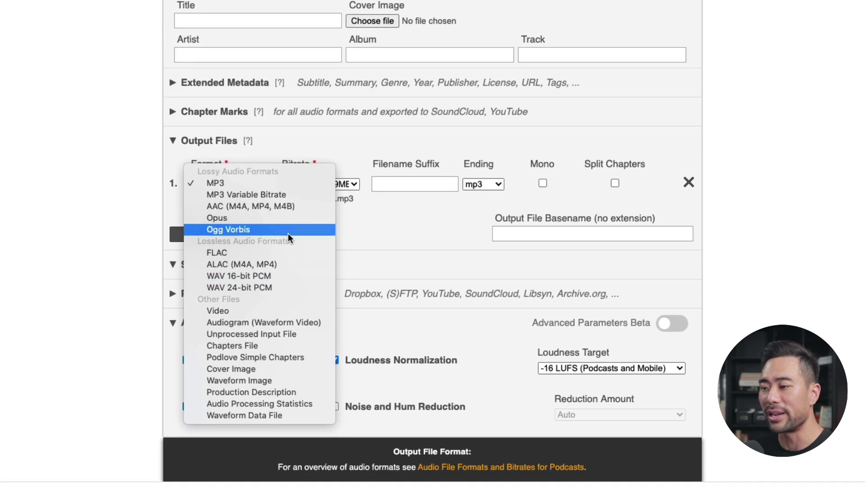
pyautogui.click(434, 270)
pyautogui.scroll(-4, 562, 226)
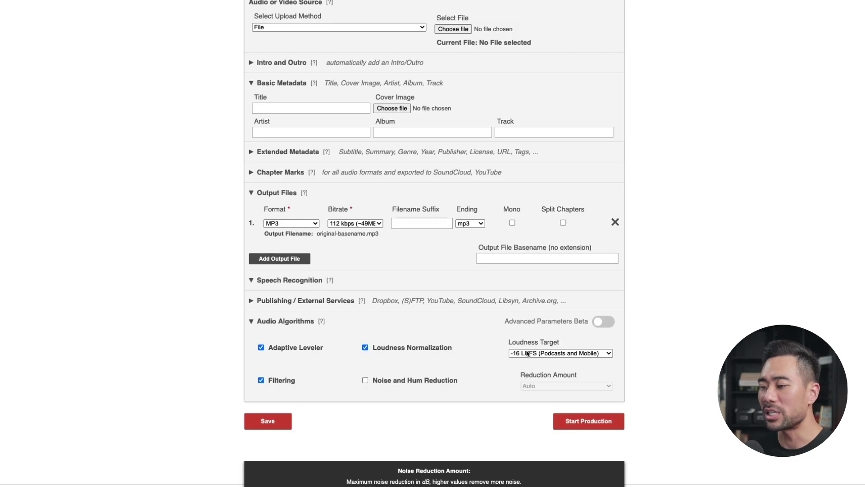
# - Enable Noise and Hum Reduction under Audio Algorithms
pyautogui.click(365, 380)
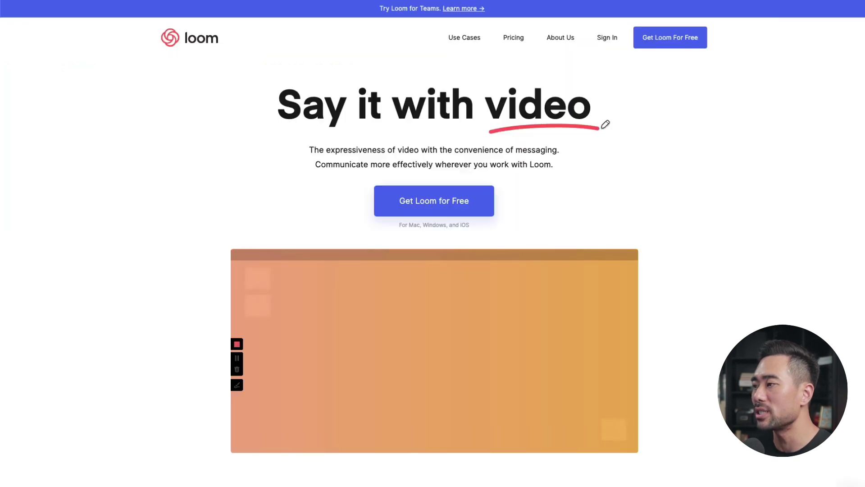
# - Capture the entire Loom homepage with the GoFullPage extension
pyautogui.click(525, 31)
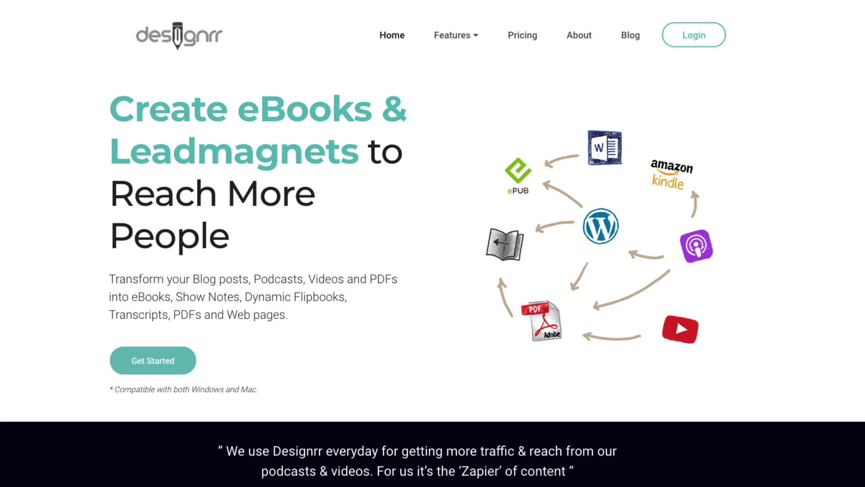
# - Scroll down the Designrr homepage toward the ebook import options
pyautogui.scroll(-10, 433, 243)
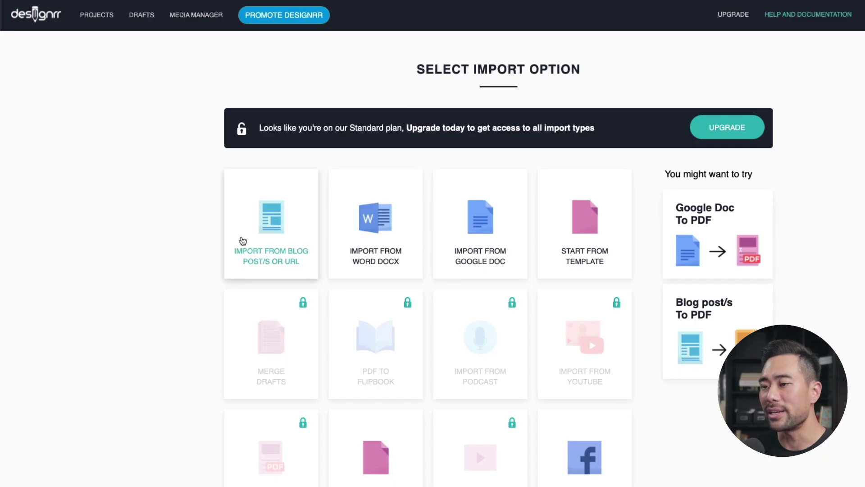
# - Import the self-discipline blog post and related posts from its pasted URL, then continue to templates
pyautogui.click(265, 239)
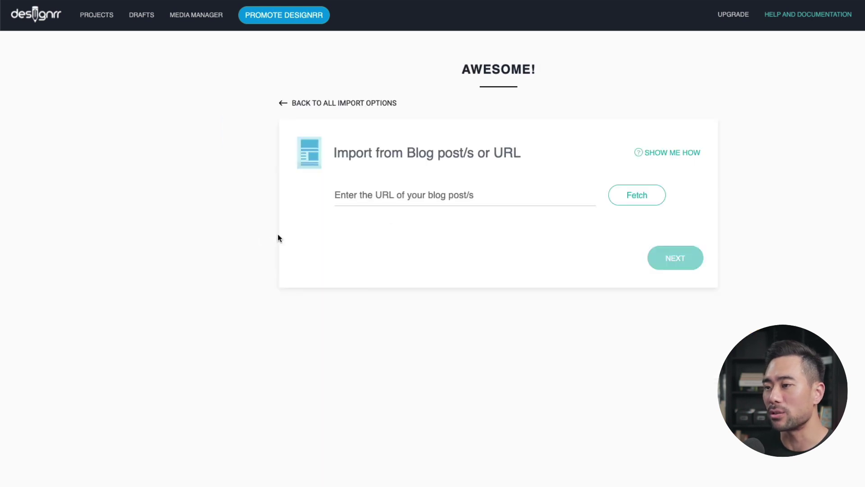
pyautogui.click(418, 200)
pyautogui.hotkey('ctrl', 'v')
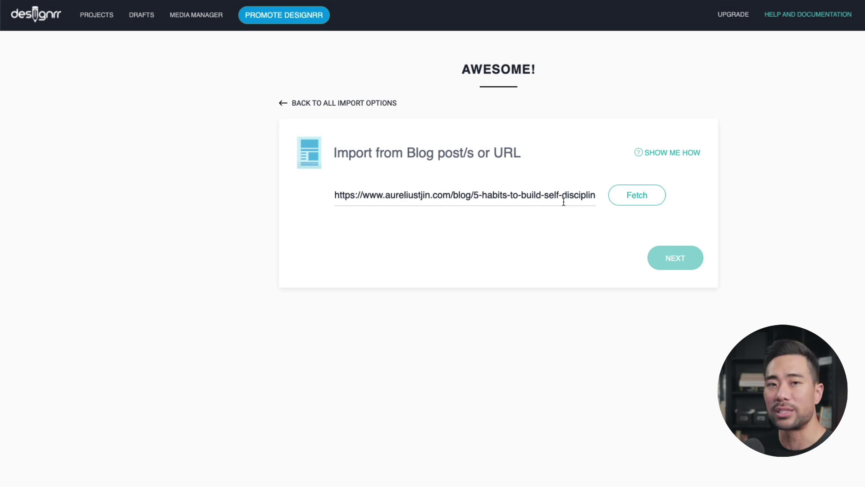
pyautogui.press('Return')
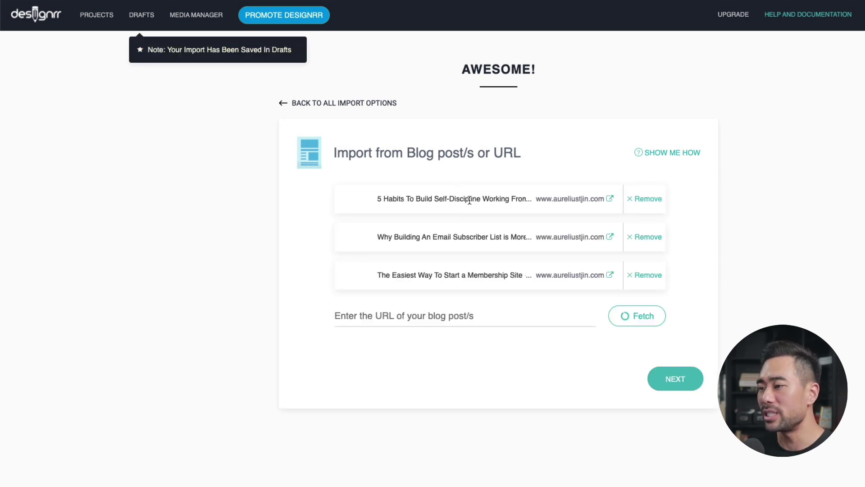
pyautogui.click(677, 380)
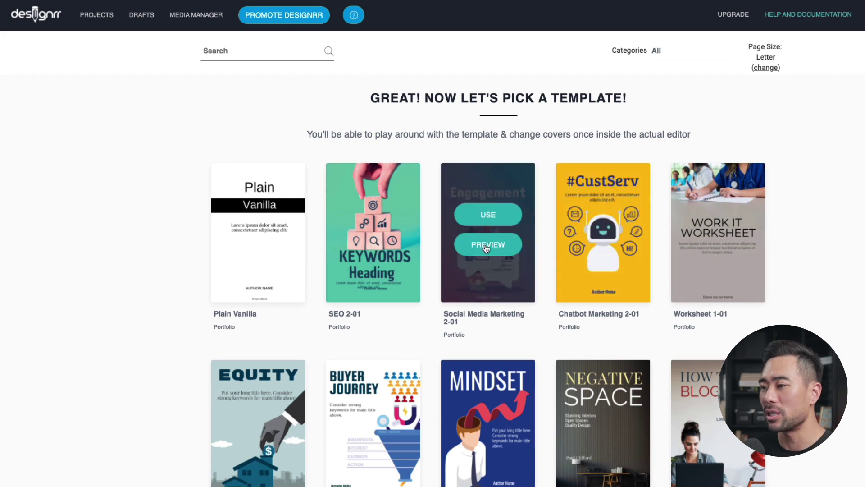
# - Apply the Social Media Marketing 2-01 template and scroll through the generated Engagement ebook
pyautogui.click(494, 218)
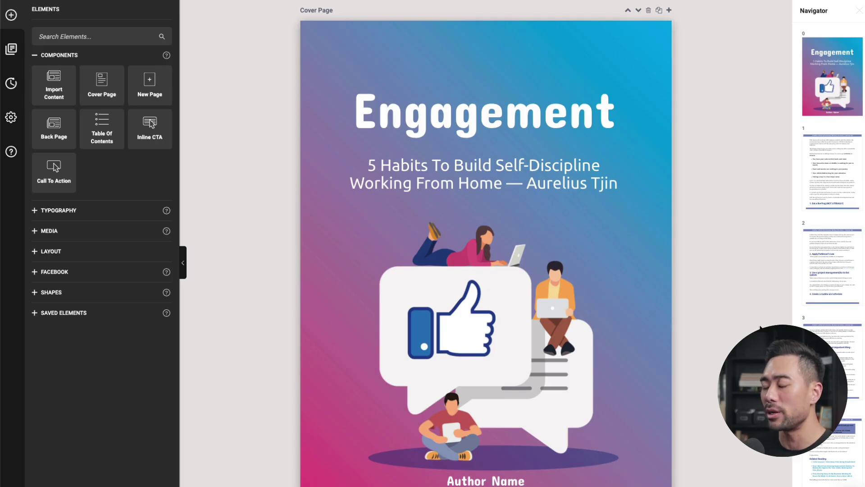
pyautogui.scroll(-15, 761, 328)
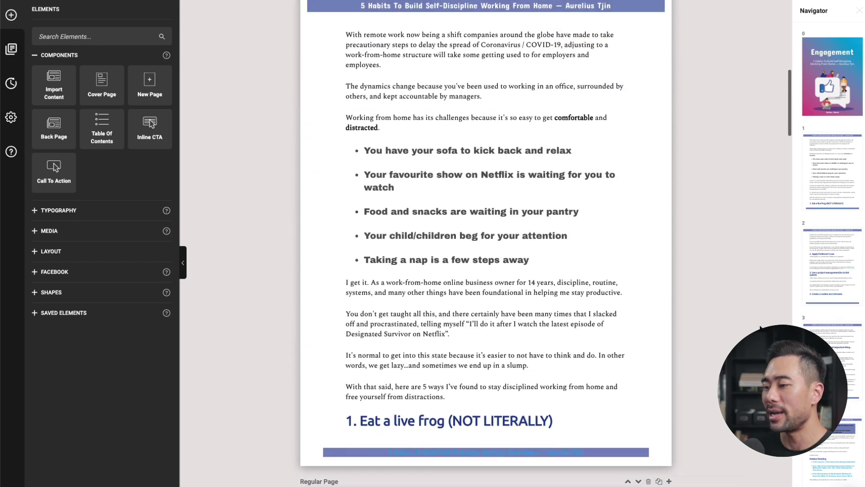
pyautogui.scroll(-3, 761, 328)
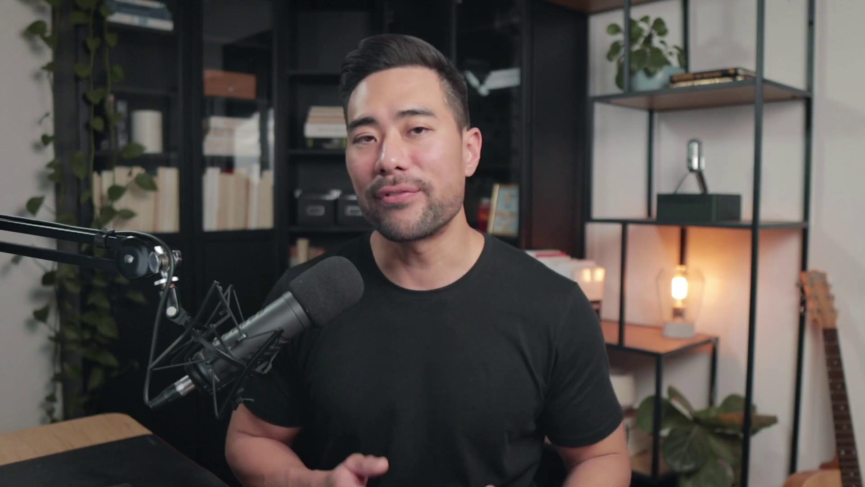